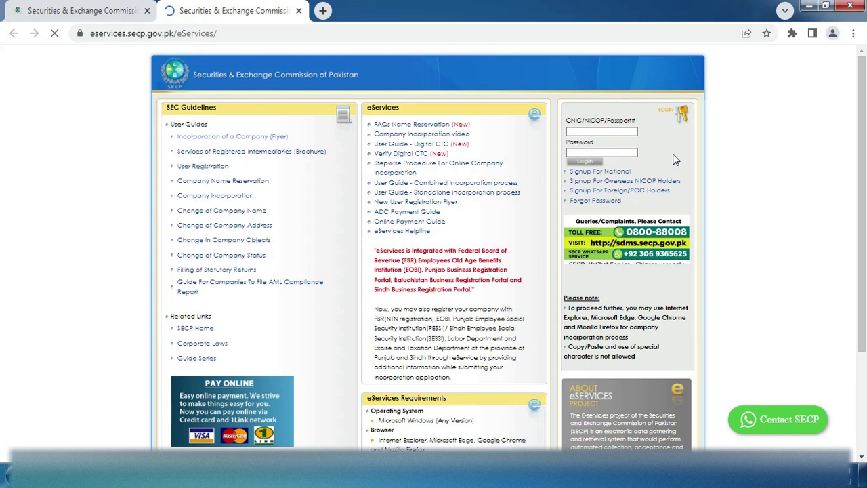
# Open the new-user registration form for foreign nationals and POC holders
pyautogui.click(617, 195)
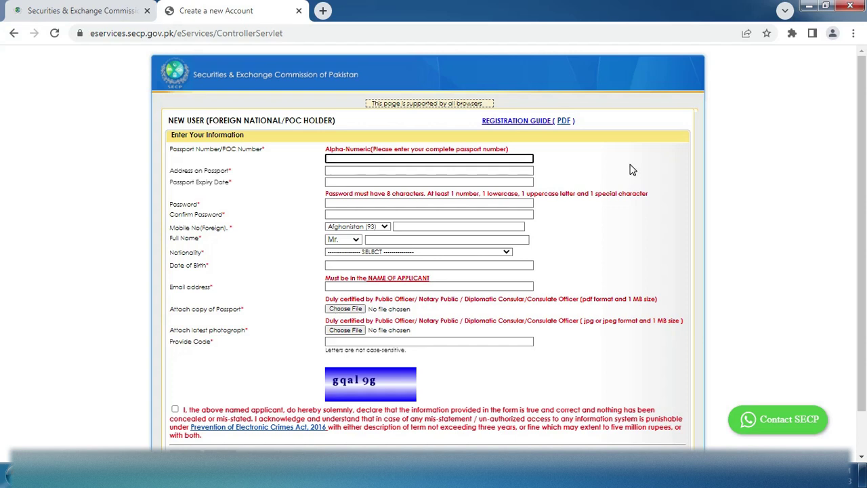
# Enter the passport number and the applicant's address on the passport
pyautogui.click(479, 172)
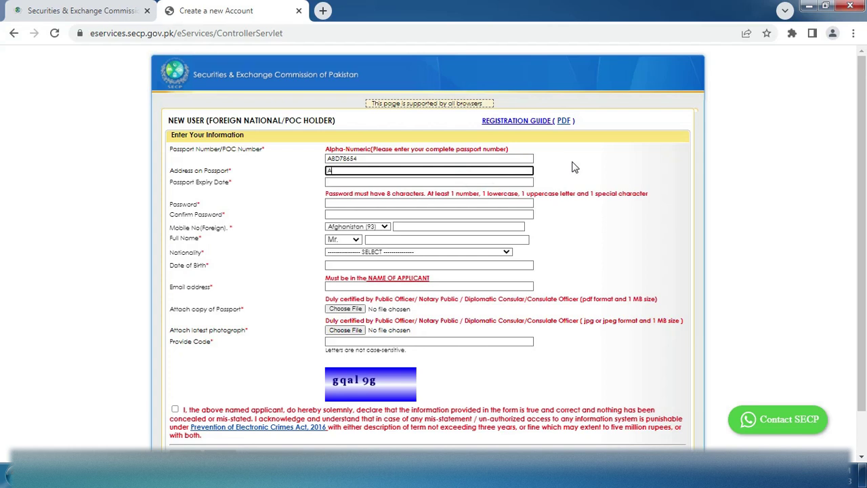
pyautogui.click(343, 181)
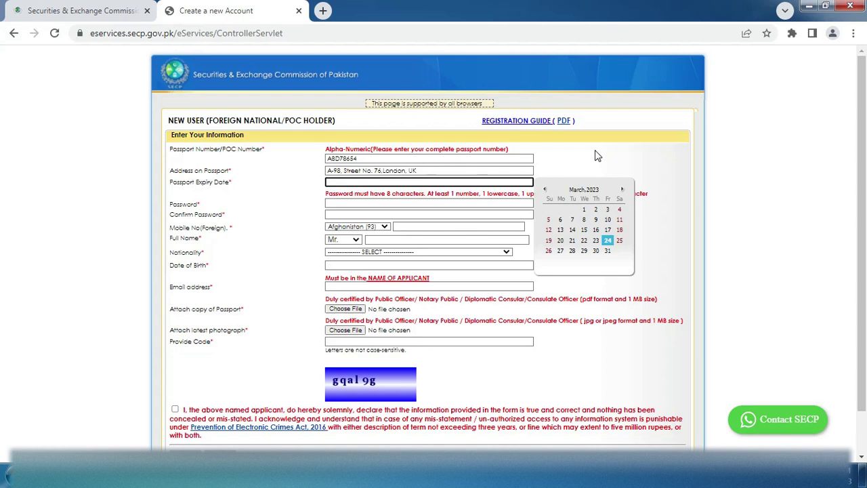
# Set the passport expiry date to 05/02/2025 using the calendar's year and month pickers
pyautogui.click(593, 189)
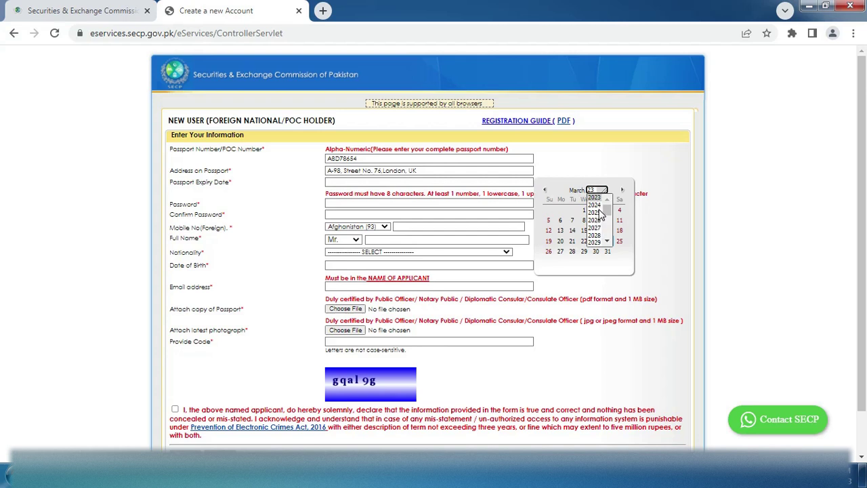
pyautogui.click(595, 212)
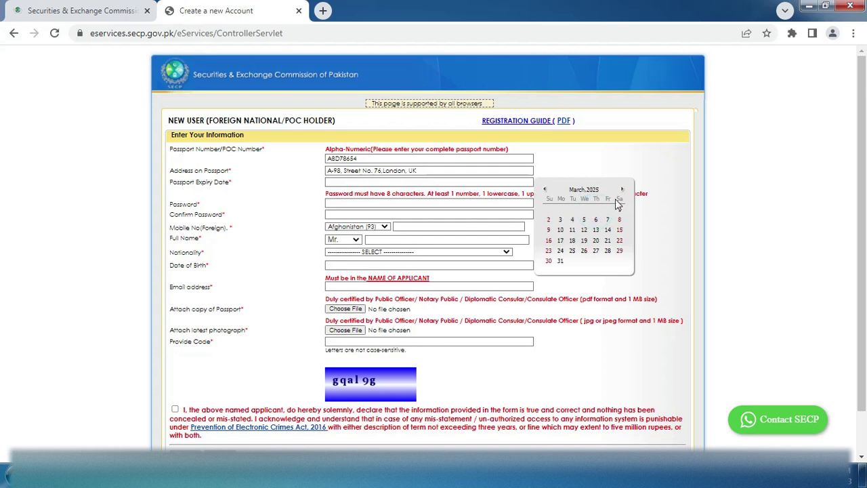
pyautogui.click(576, 193)
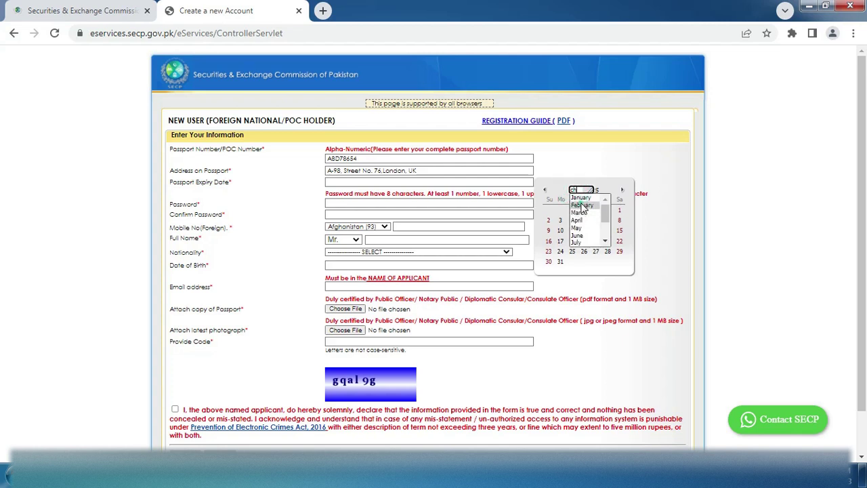
pyautogui.click(581, 206)
pyautogui.click(583, 220)
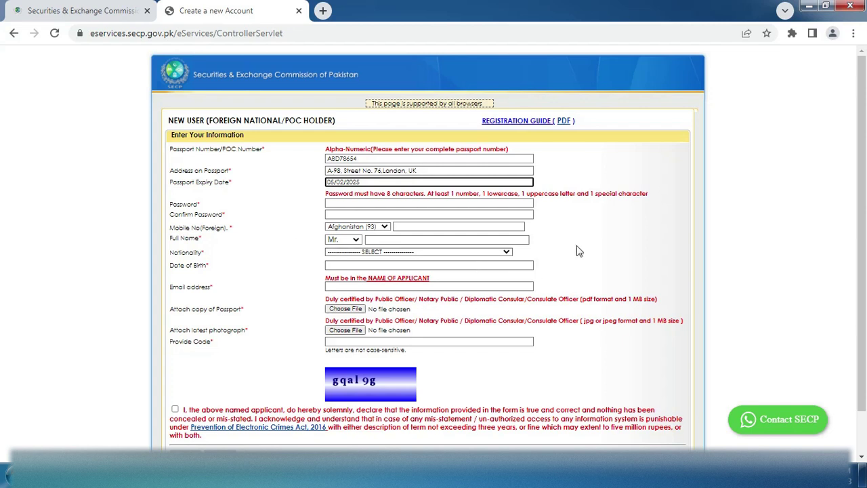
pyautogui.click(371, 204)
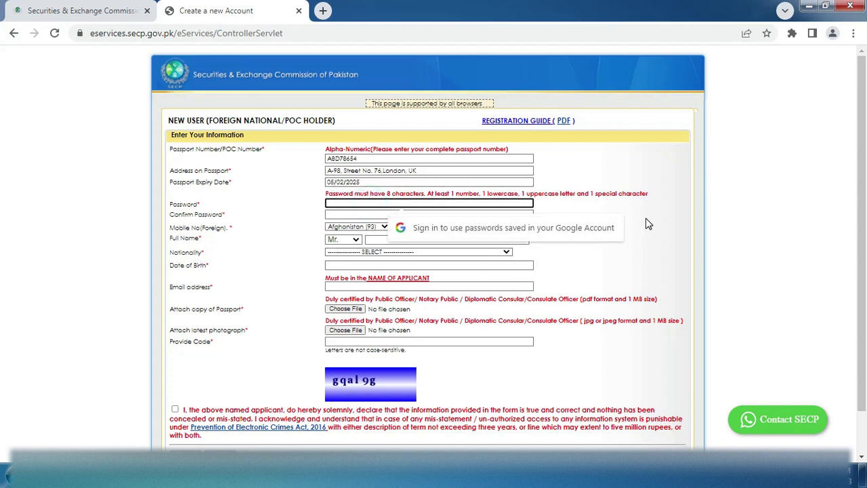
# Enter the account password in both Password and Confirm Password
pyautogui.write('•••••')
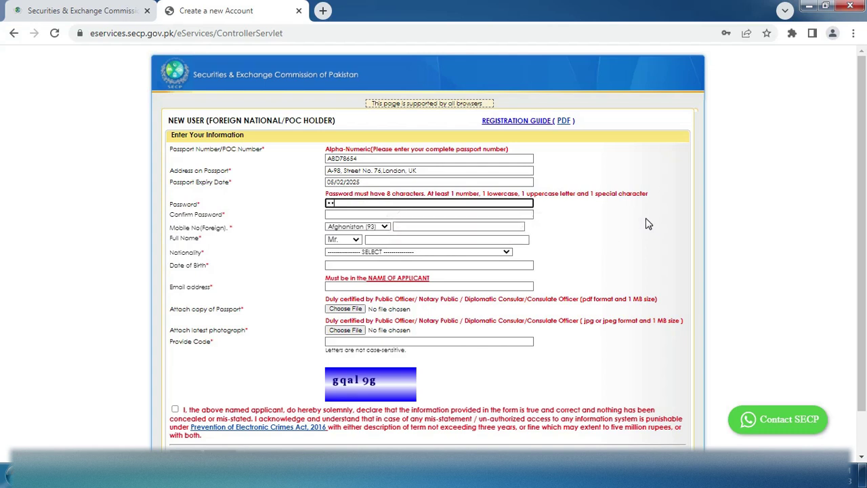
pyautogui.write('•••••')
pyautogui.click(334, 213)
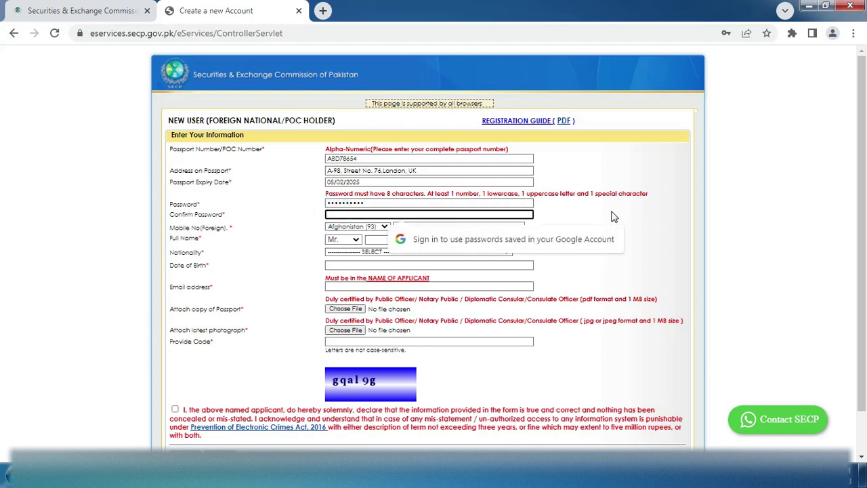
pyautogui.write('••••••••••')
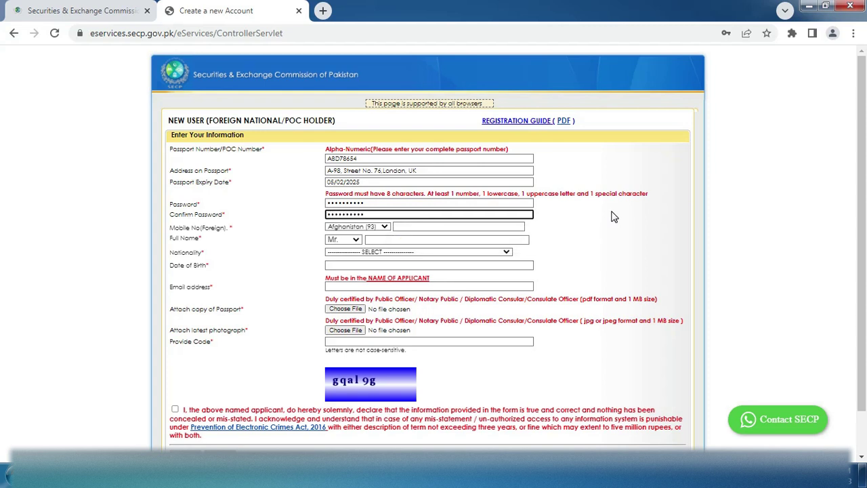
pyautogui.click(624, 244)
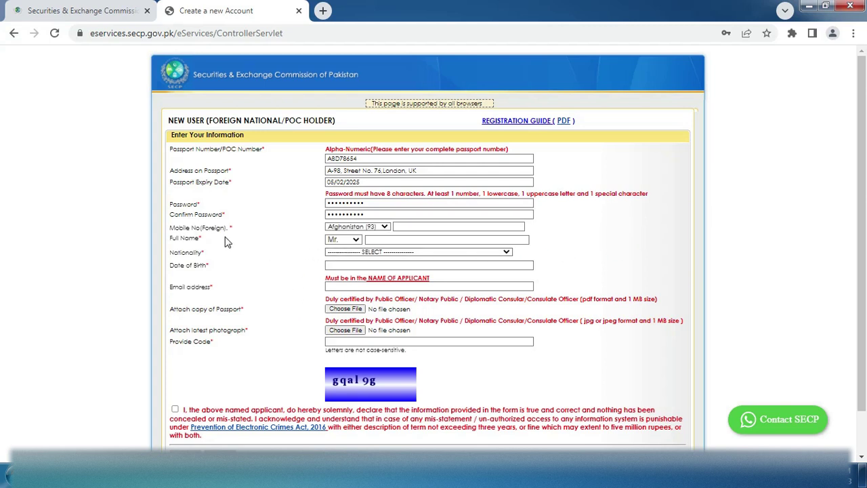
# Choose UK (44) as the mobile country code and enter the mobile number
pyautogui.click(388, 229)
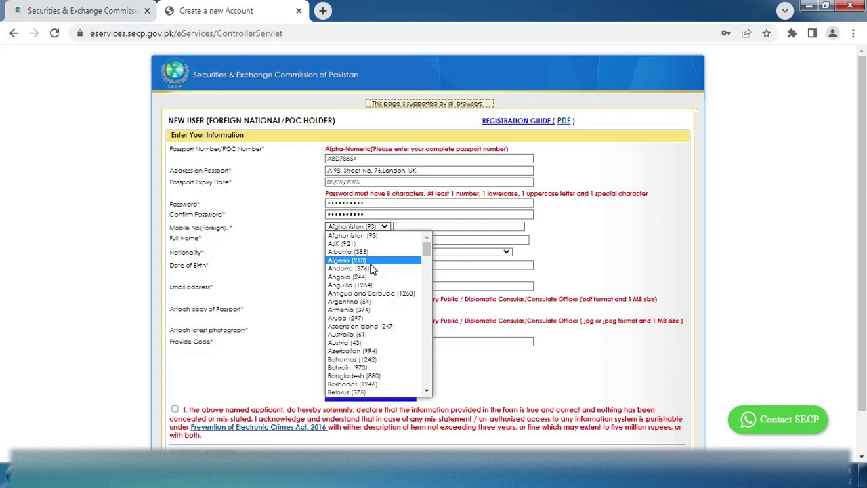
pyautogui.write('uk')
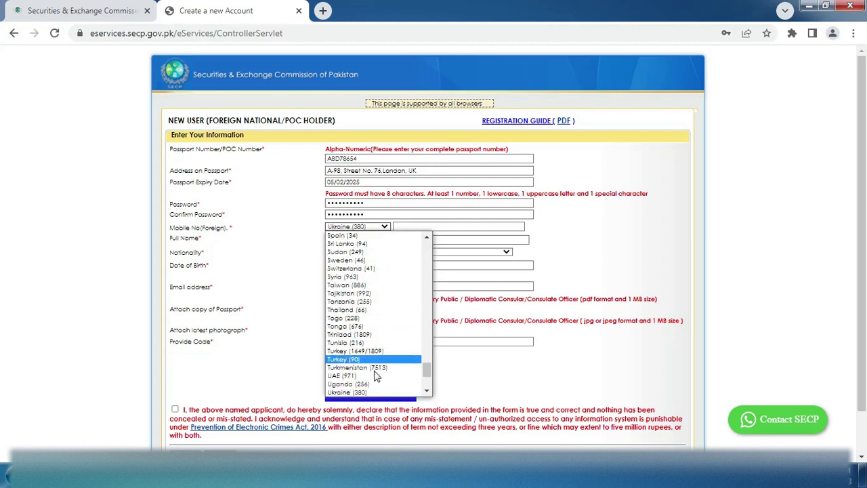
pyautogui.scroll(-3, 377, 377)
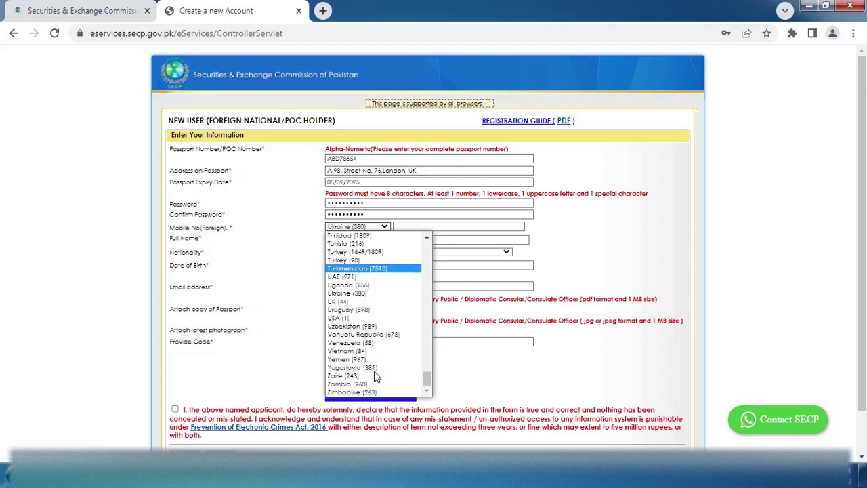
pyautogui.click(357, 302)
pyautogui.press('Tab')
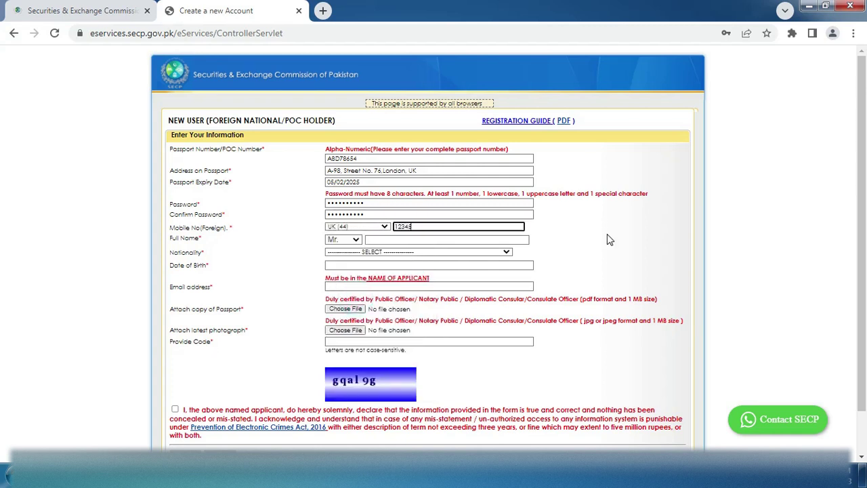
pyautogui.click(607, 234)
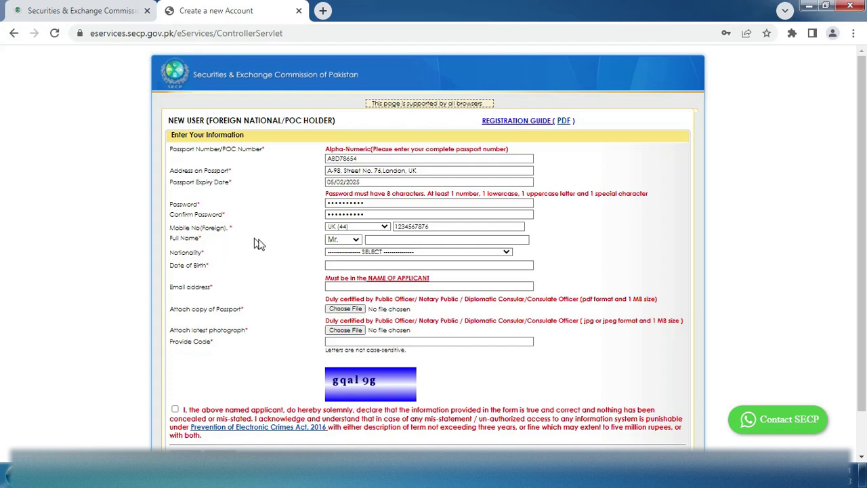
pyautogui.click(366, 241)
# Enter the applicant's full name with the title Mr
pyautogui.click(357, 241)
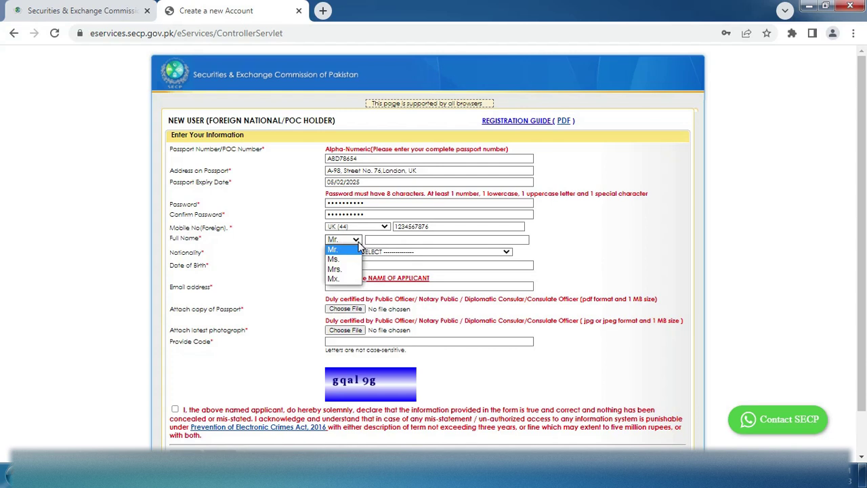
pyautogui.click(359, 249)
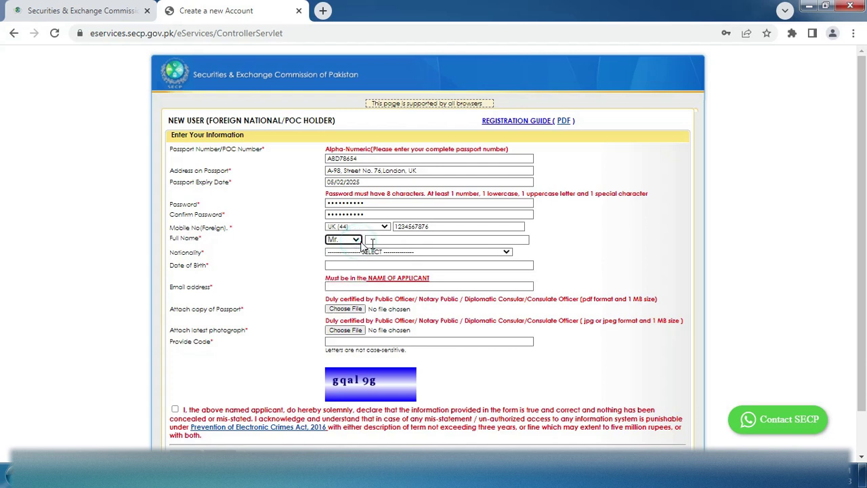
pyautogui.press('Tab')
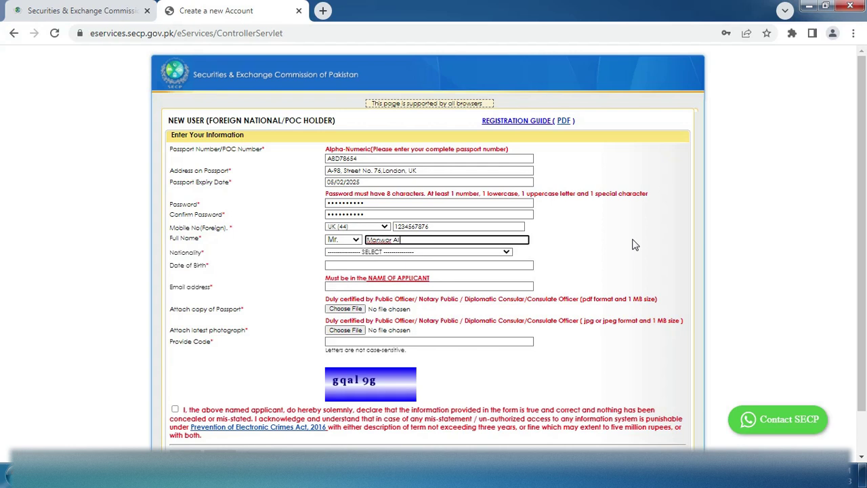
pyautogui.click(635, 245)
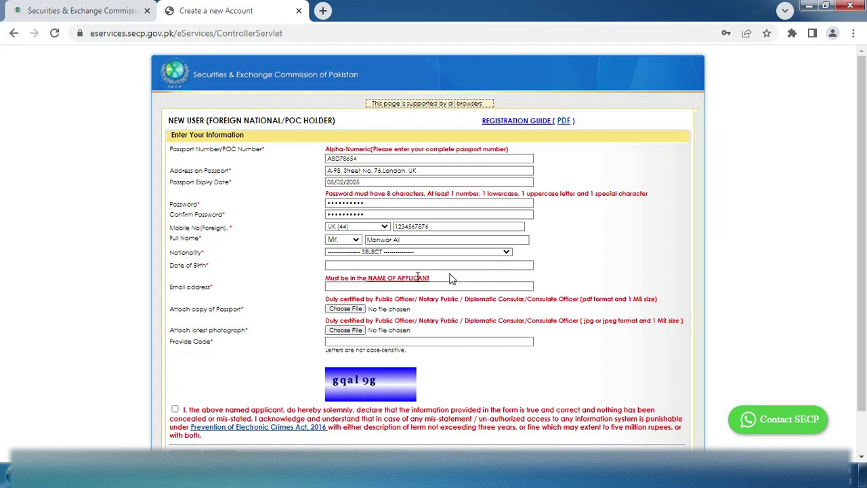
# Set Nationality to UK
pyautogui.click(506, 252)
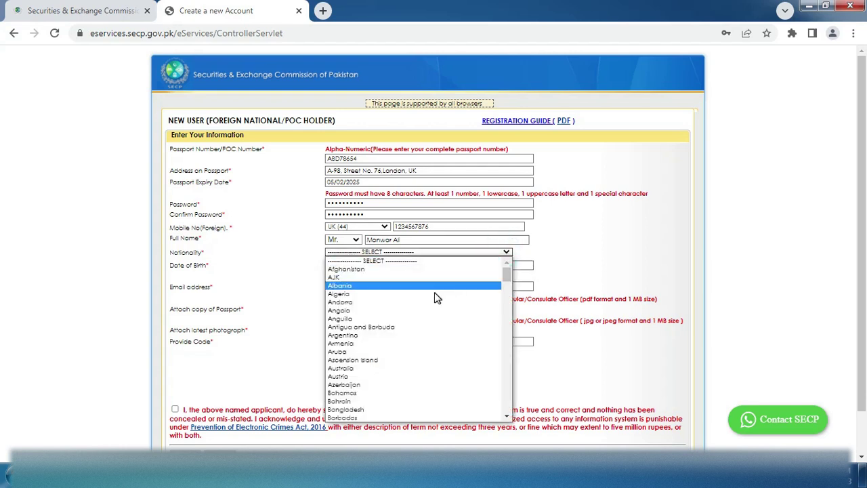
pyautogui.press('u')
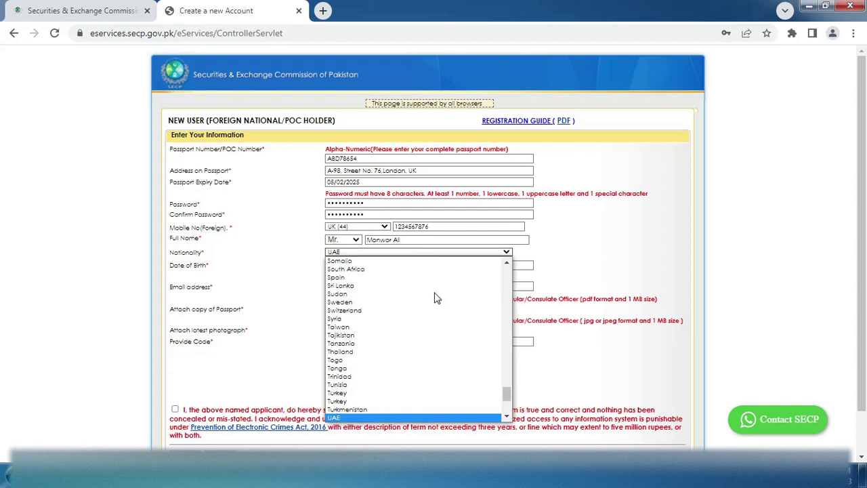
pyautogui.press('Down')
pyautogui.press('Down')
pyautogui.press('Down')
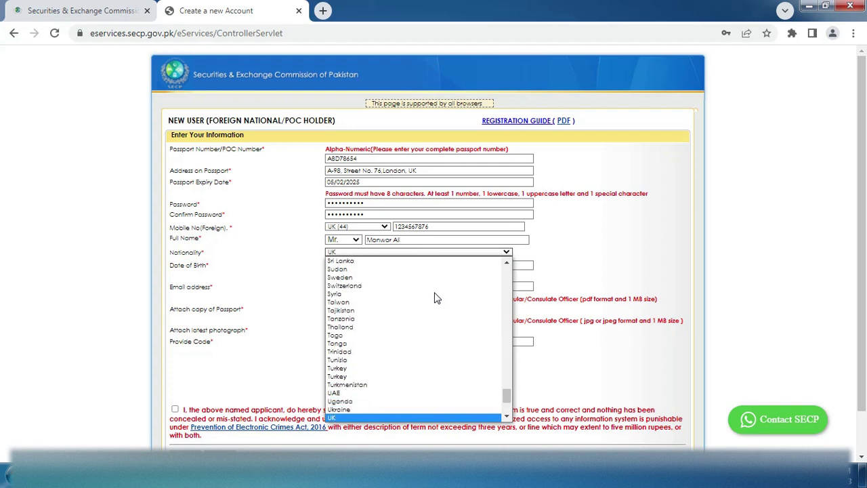
pyautogui.press('Return')
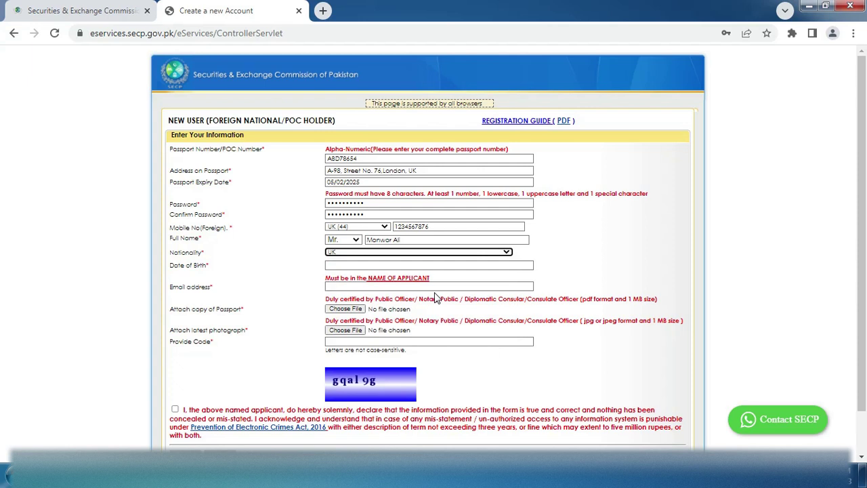
pyautogui.click(351, 267)
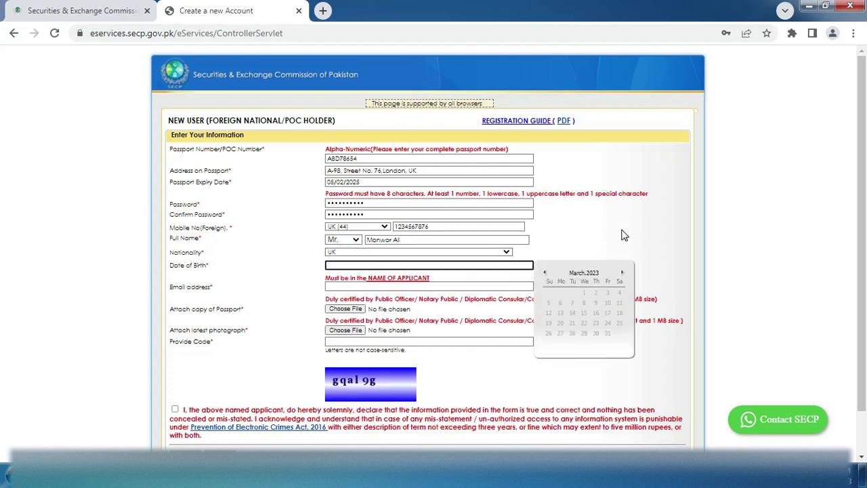
pyautogui.click(595, 273)
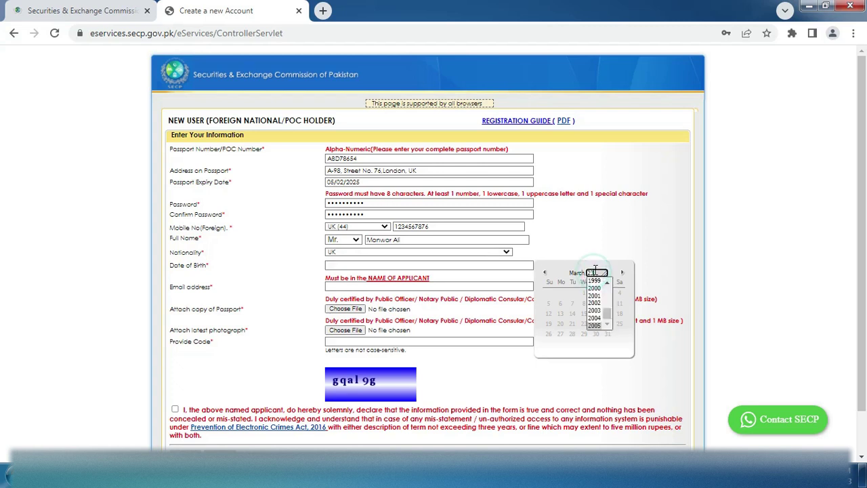
pyautogui.scroll(5, 596, 301)
pyautogui.scroll(20, 596, 301)
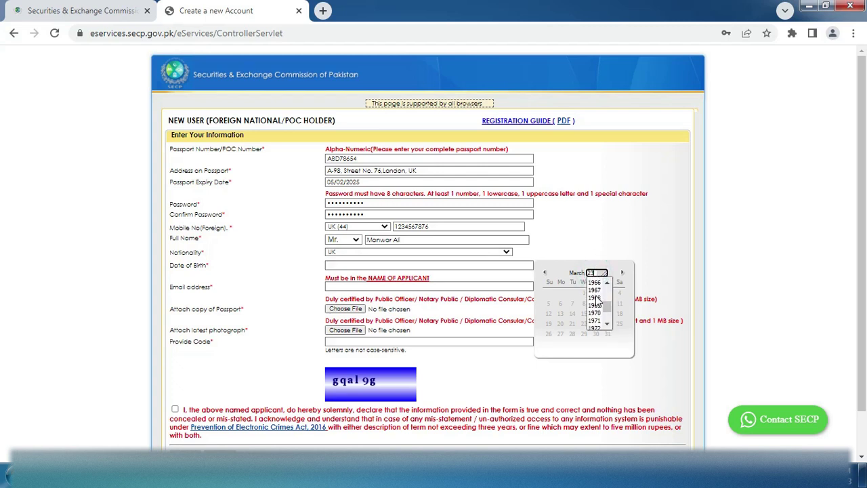
pyautogui.scroll(-13, 596, 303)
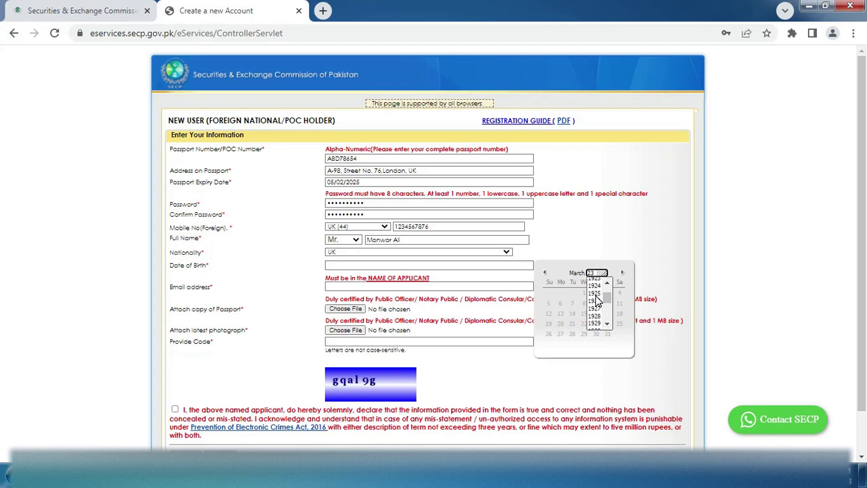
pyautogui.scroll(-3, 597, 302)
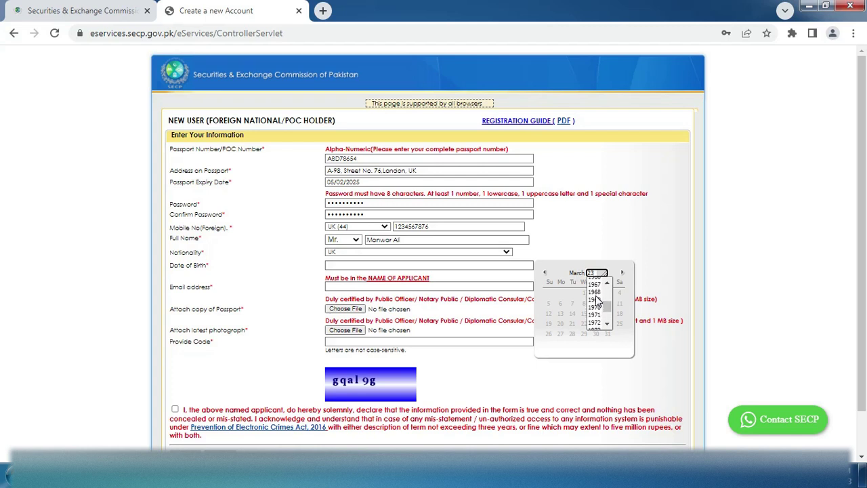
pyautogui.click(596, 292)
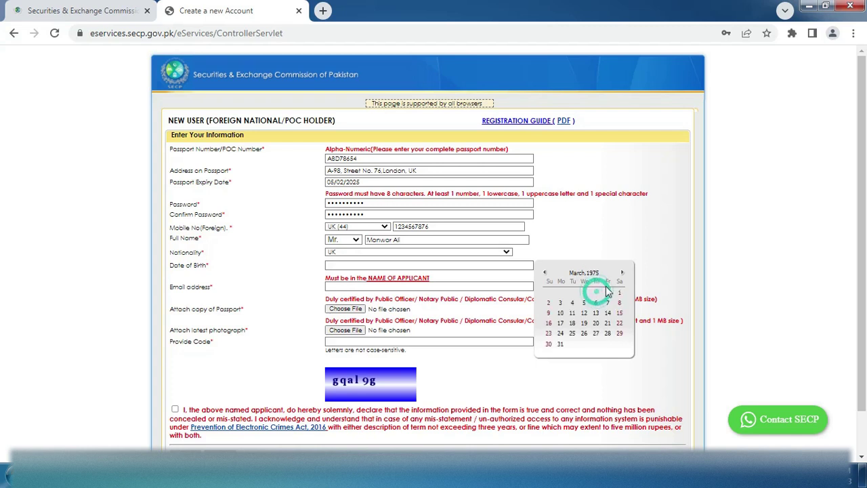
pyautogui.click(575, 271)
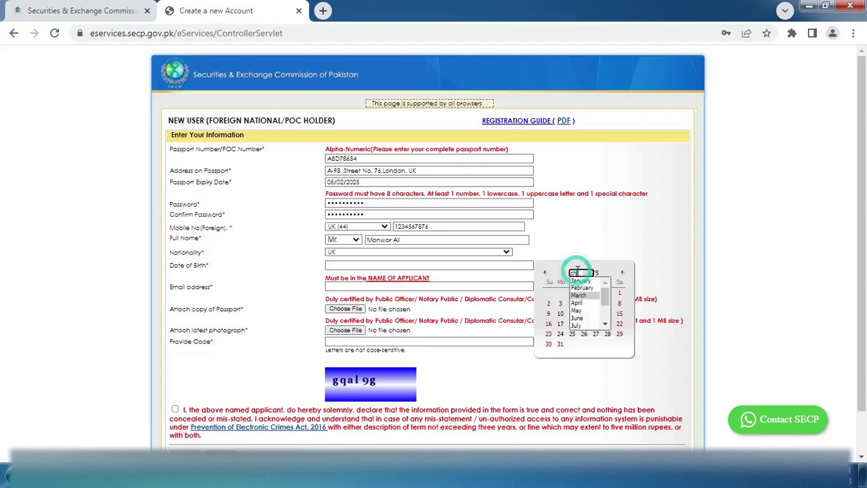
pyautogui.click(579, 318)
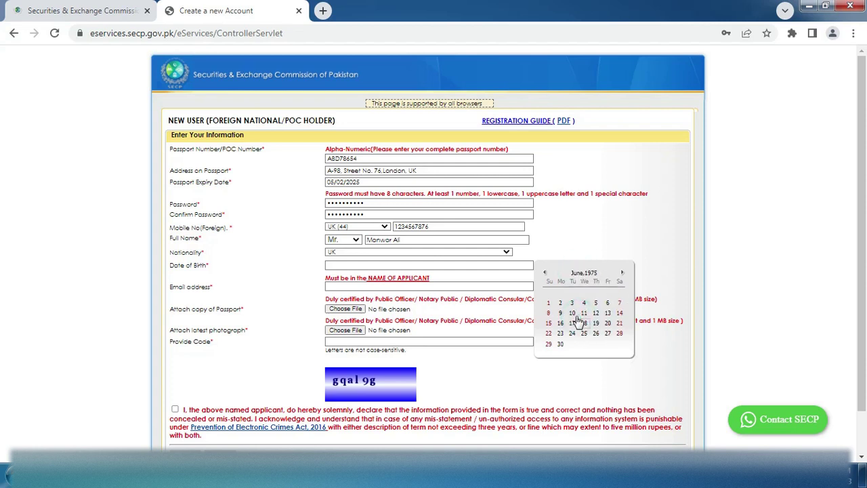
pyautogui.click(573, 303)
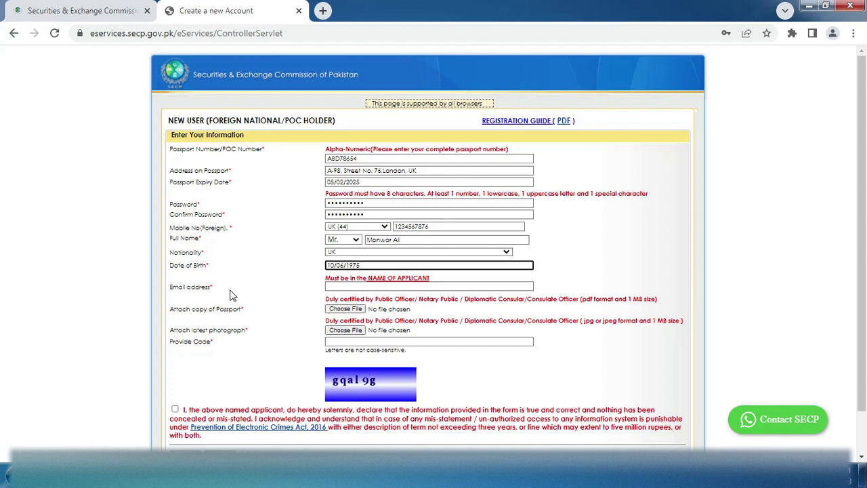
pyautogui.click(337, 287)
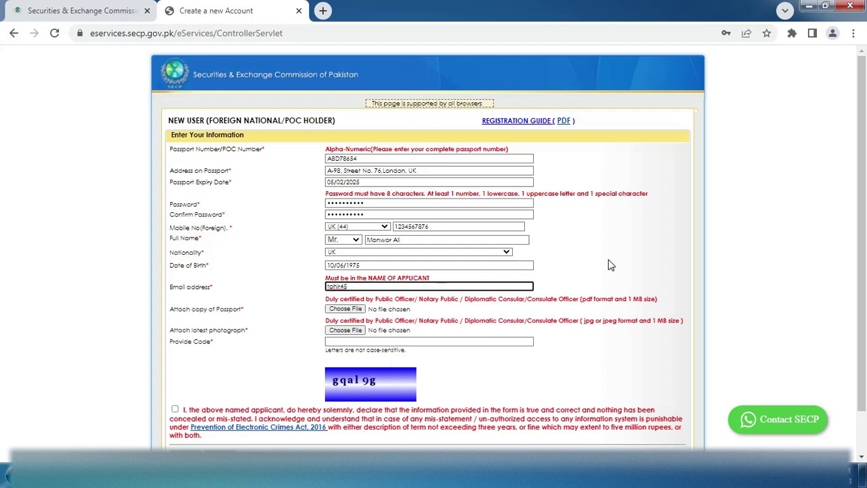
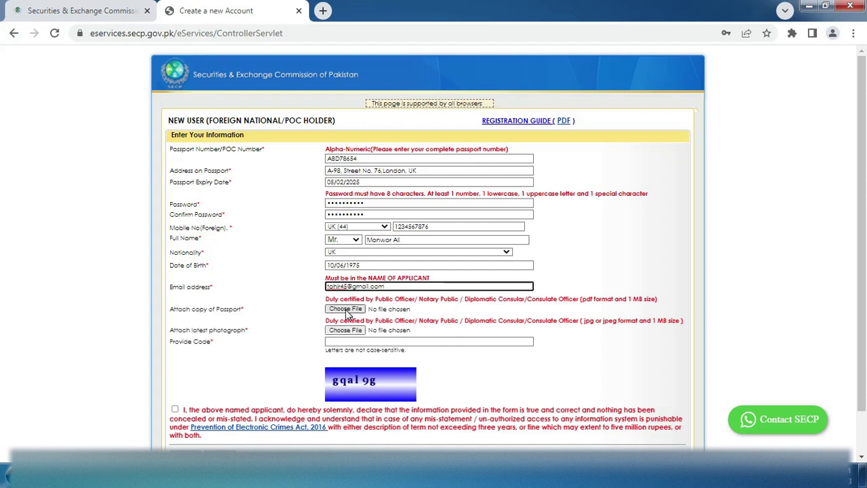
# Attach a copy of the passport with the Choose File button
pyautogui.click(347, 313)
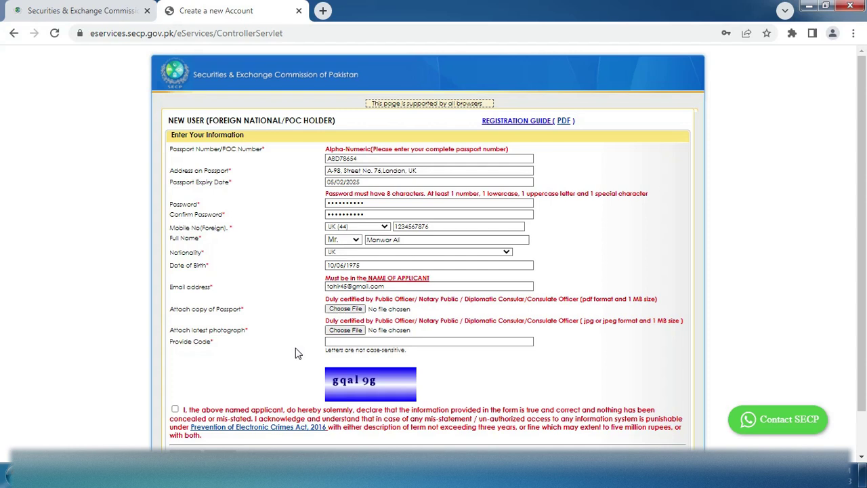
pyautogui.click(331, 342)
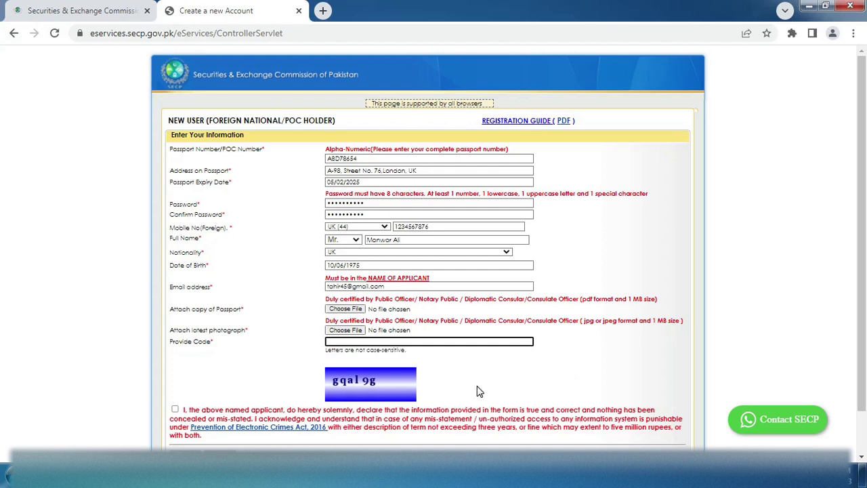
# Enter the image verification code, tick the declaration, and submit with Signup
pyautogui.write('gqal9g')
pyautogui.scroll(-1, 214, 419)
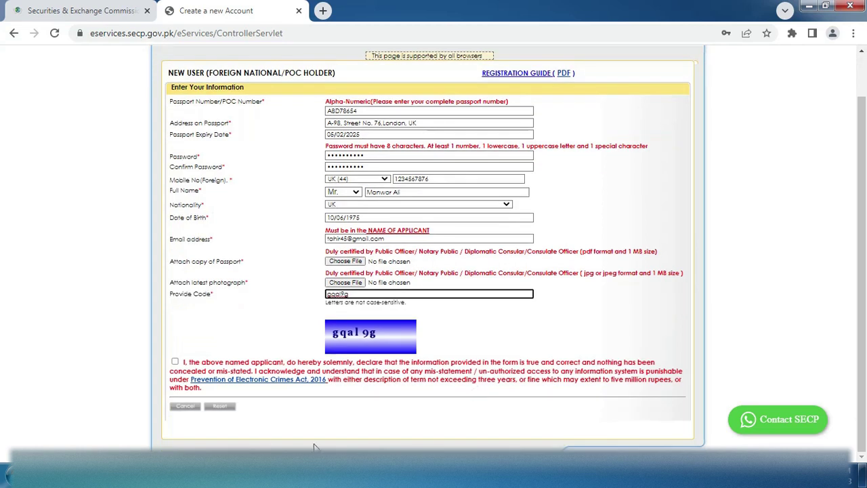
pyautogui.click(174, 362)
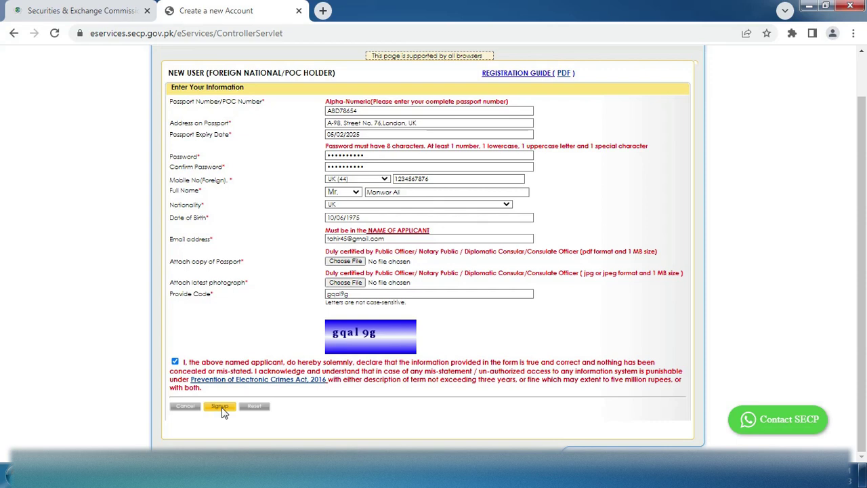
pyautogui.click(220, 406)
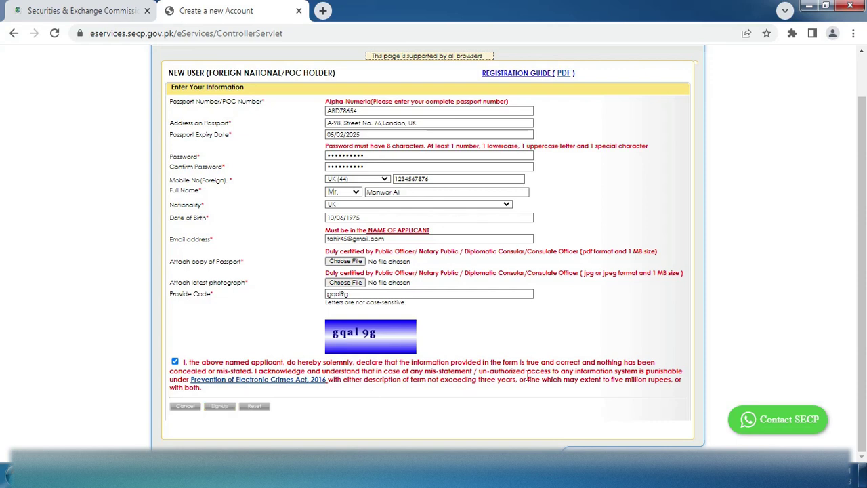